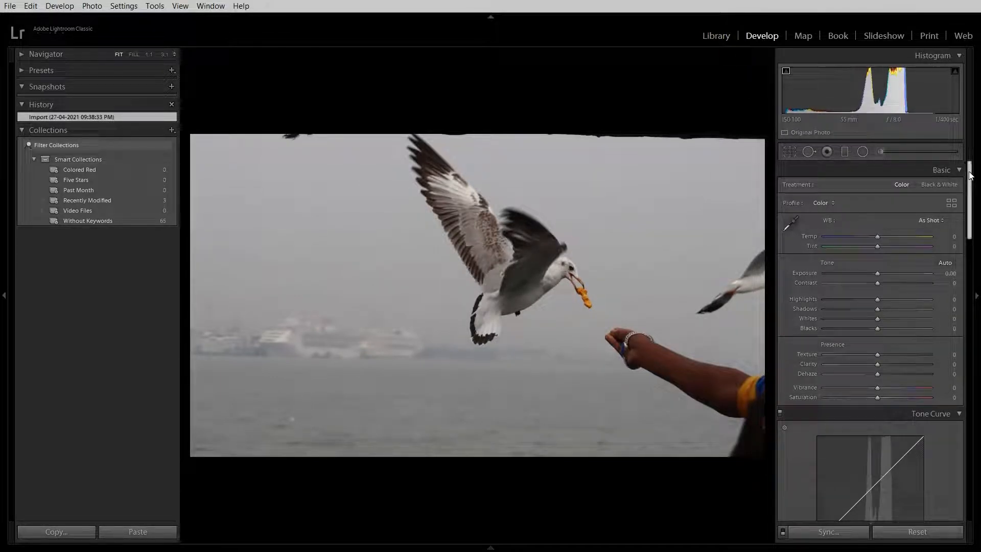
Try sampling the white balance from the white feathers on the gull's raised wing, and undo it.
drag(971, 176, 976, 148)
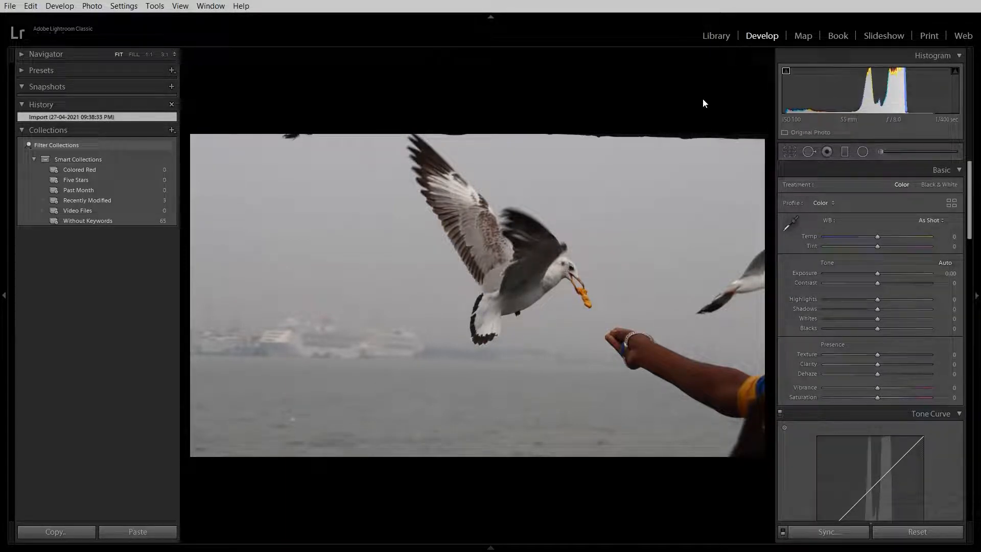
click(794, 225)
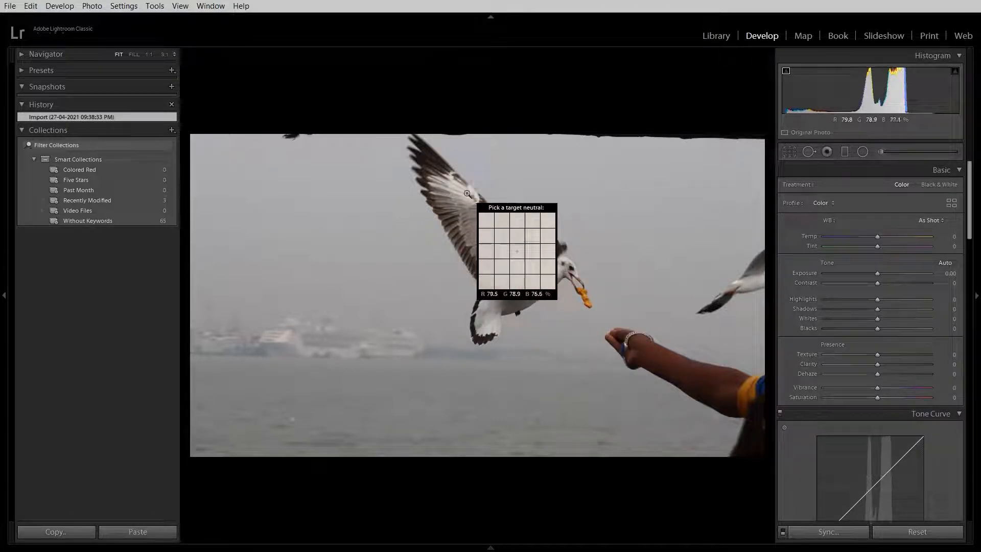
click(468, 193)
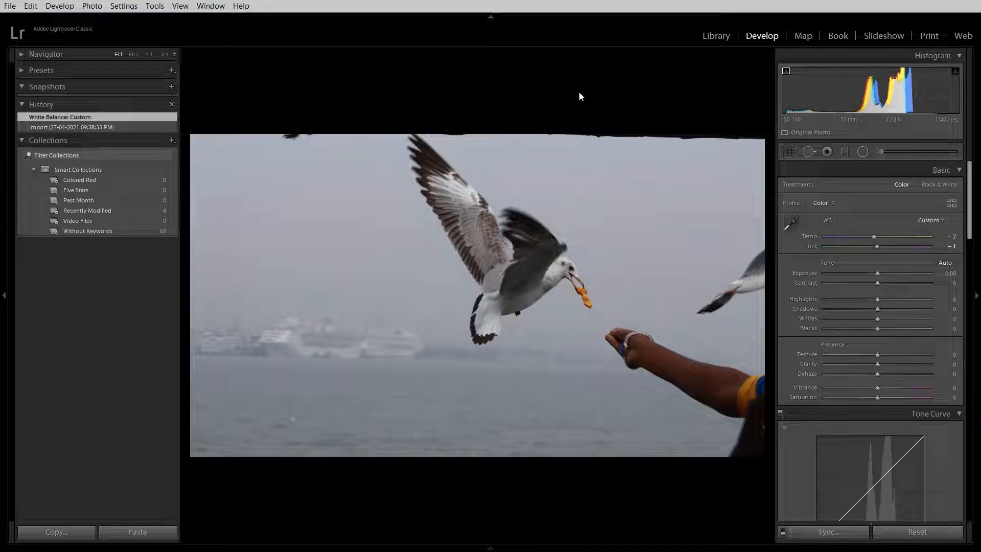
key(ctrl+z)
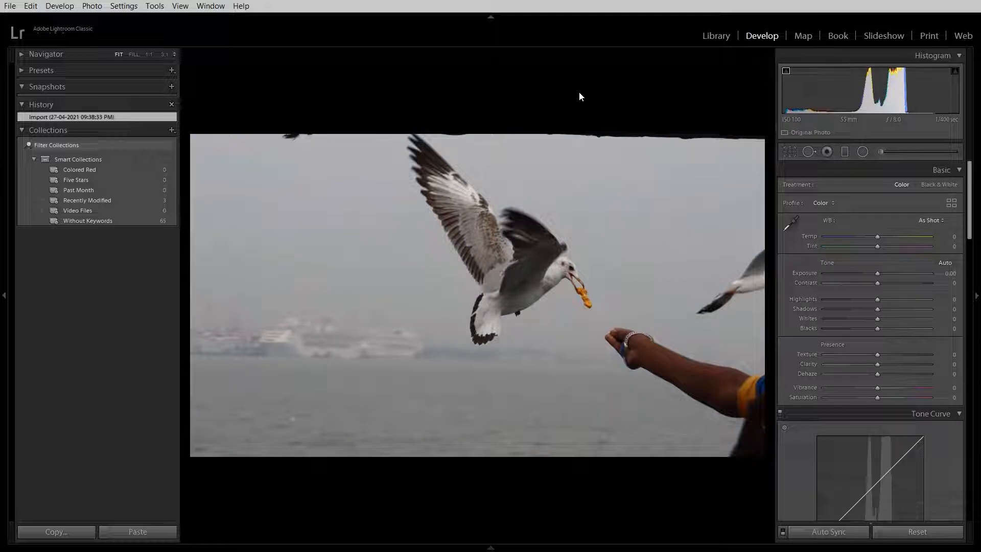
Set the white balance by sampling the white plumage near the gull's neck as the neutral target.
click(790, 224)
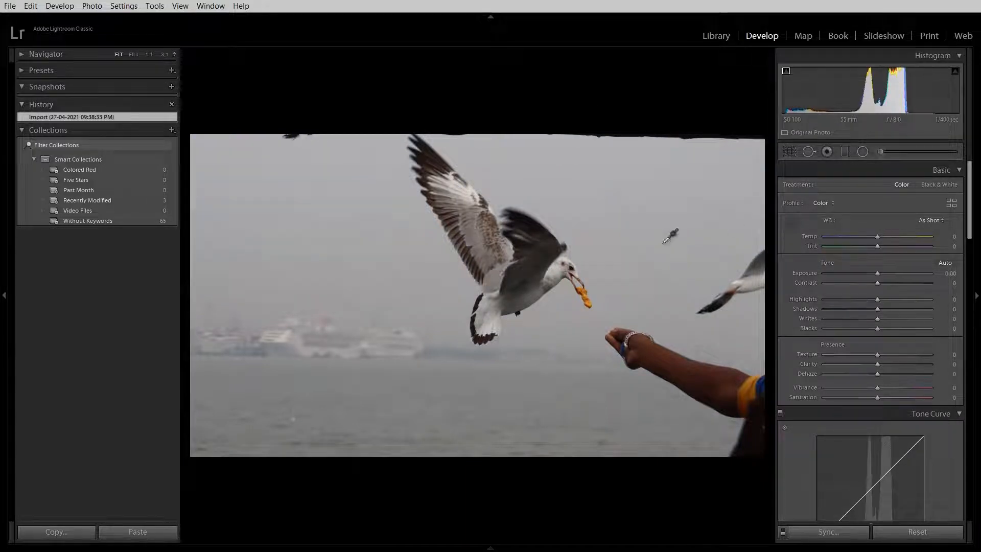
click(555, 272)
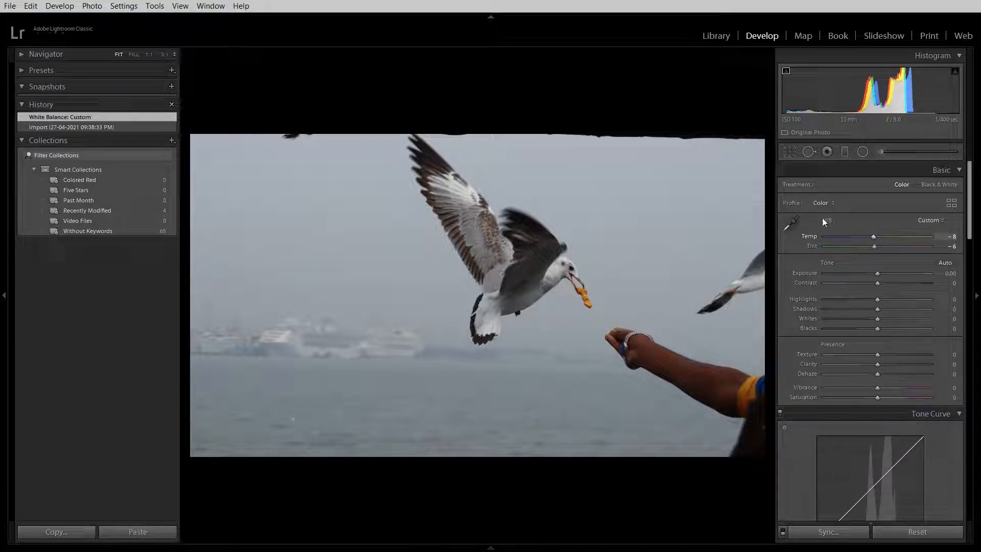
Preview the photo with the Monochrome profile and switch the profile back to Color.
click(818, 203)
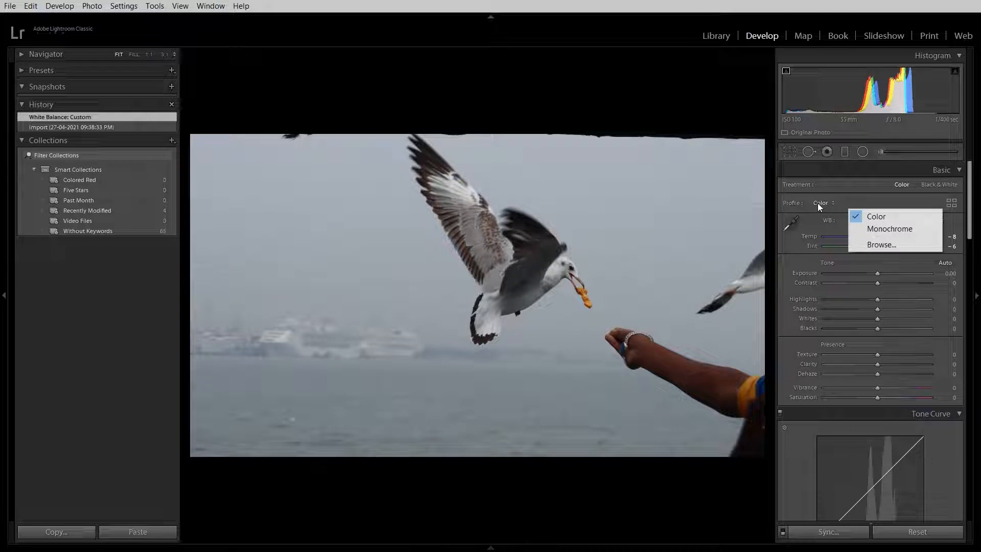
click(858, 229)
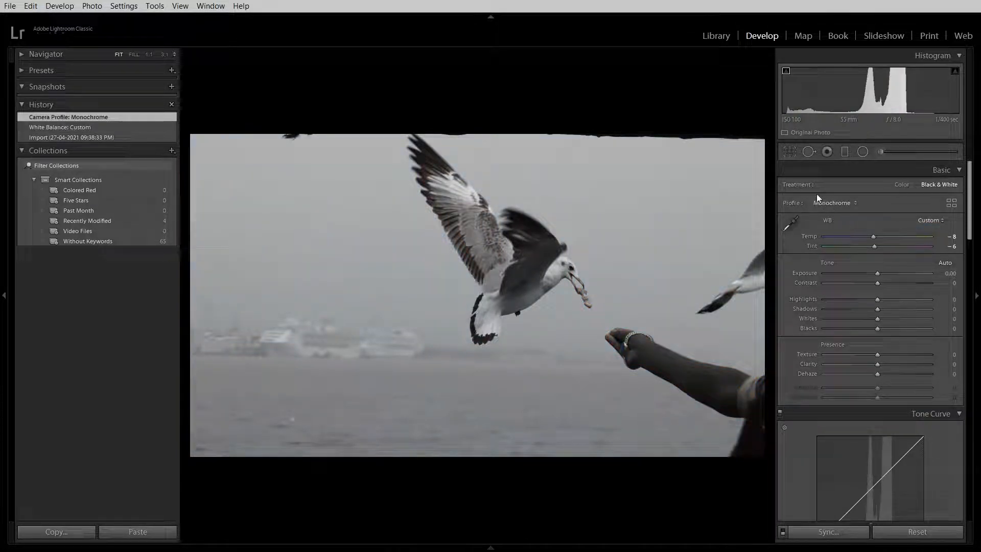
click(835, 207)
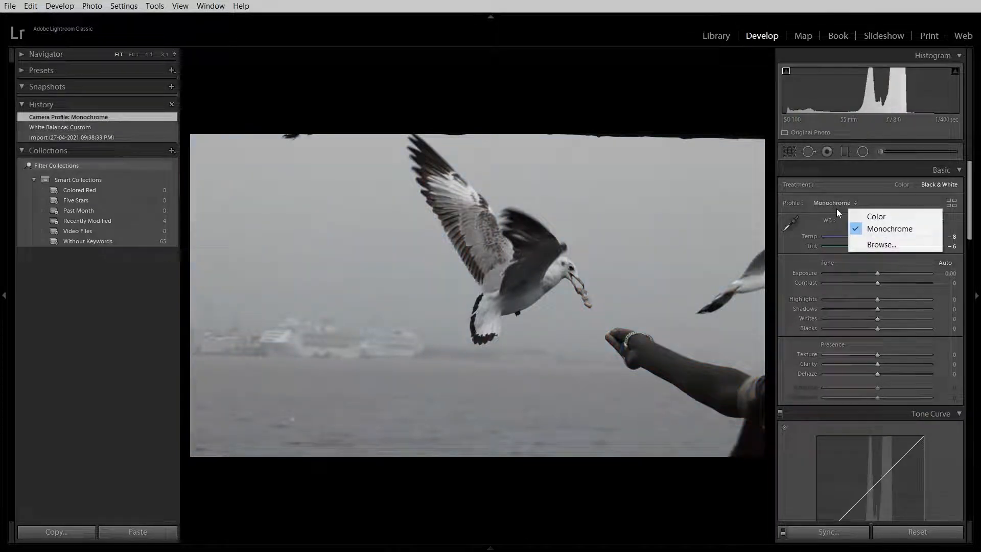
click(869, 217)
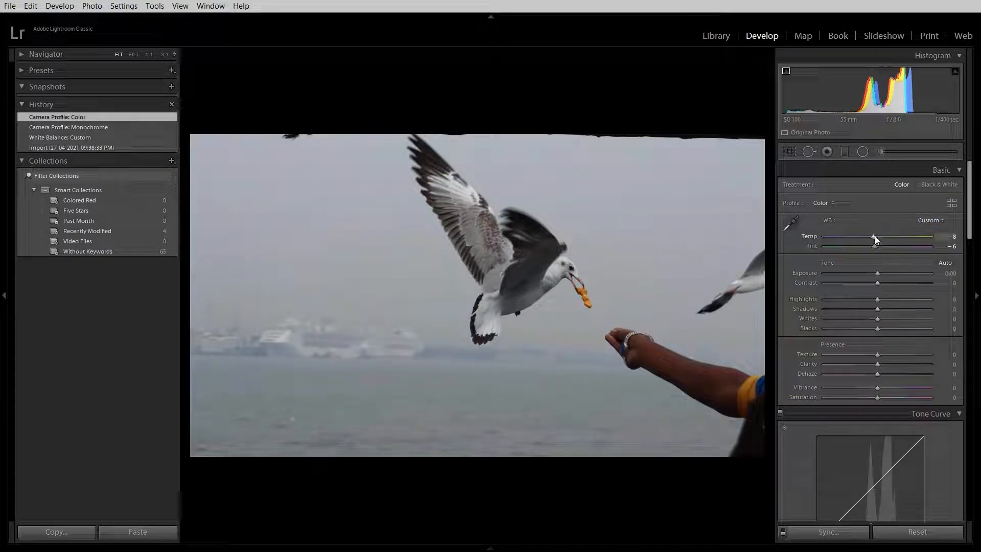
Adjust the white balance to a Temp of -16 and a Tint of +10.
drag(875, 235, 869, 235)
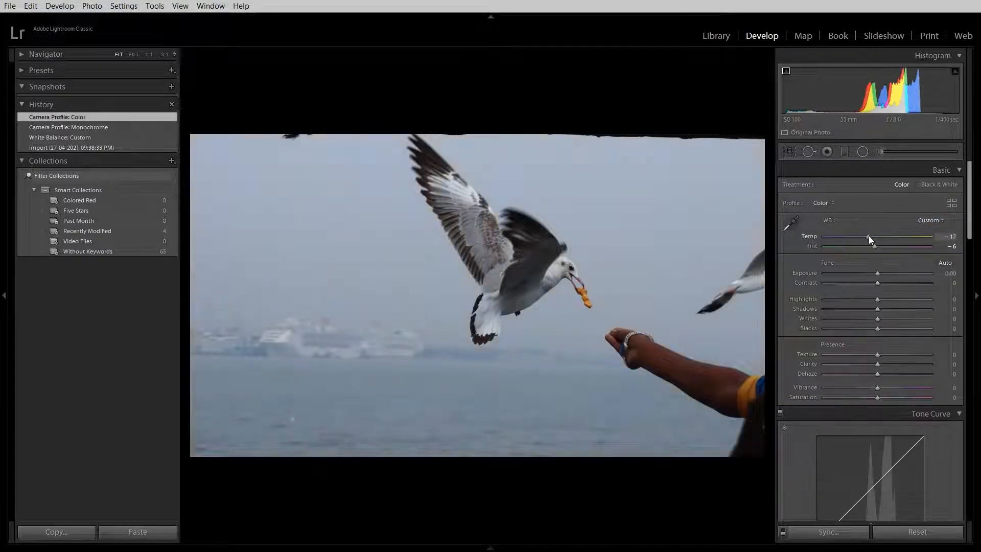
drag(869, 235, 866, 256)
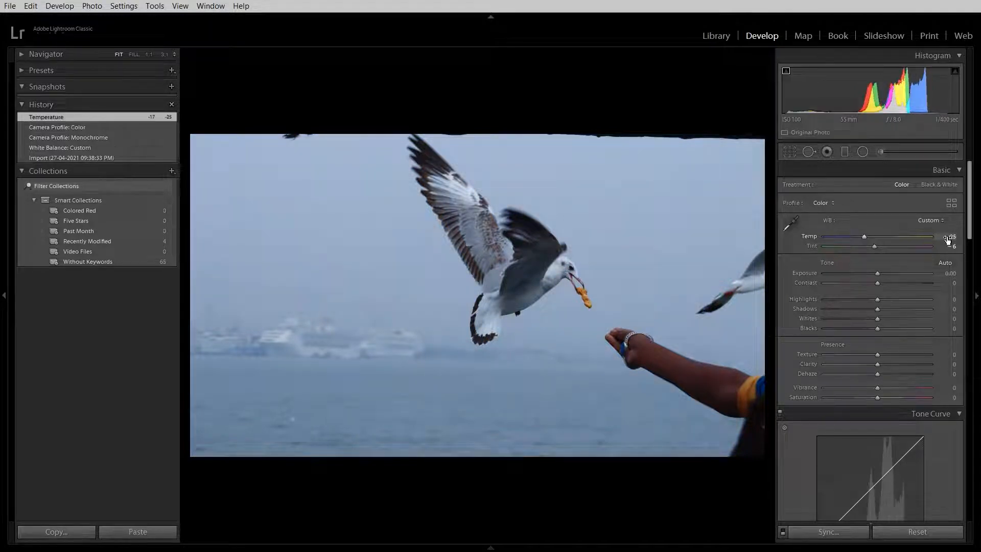
click(951, 237)
text(5)
key(Return)
mouse_move(881, 242)
mouse_down()
mouse_move(921, 249)
mouse_move(872, 247)
mouse_up()
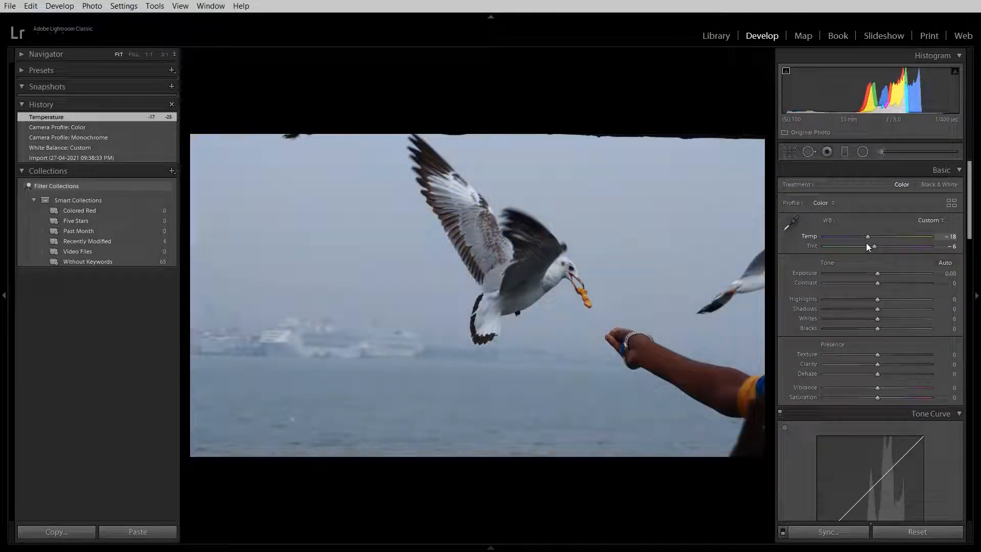
drag(868, 244, 867, 244)
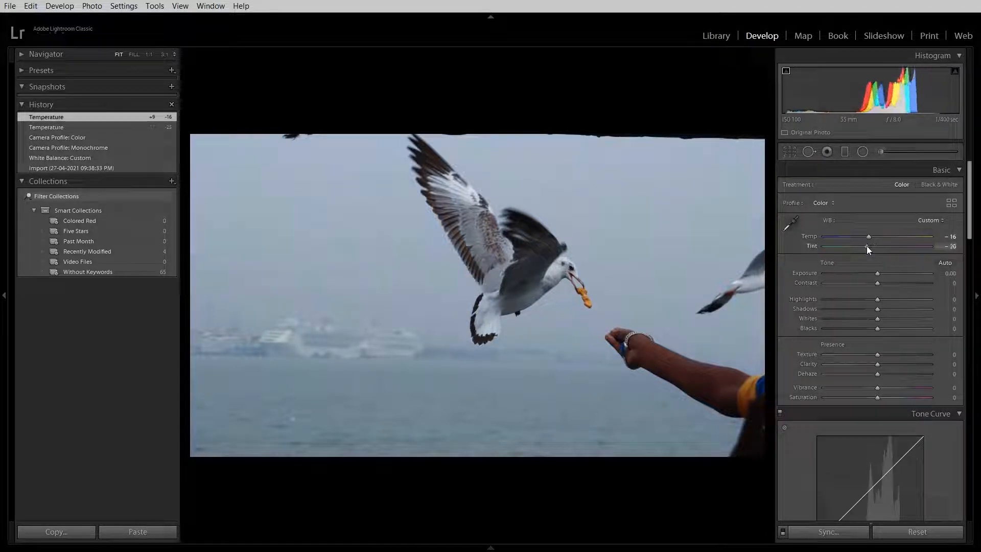
drag(867, 246, 887, 262)
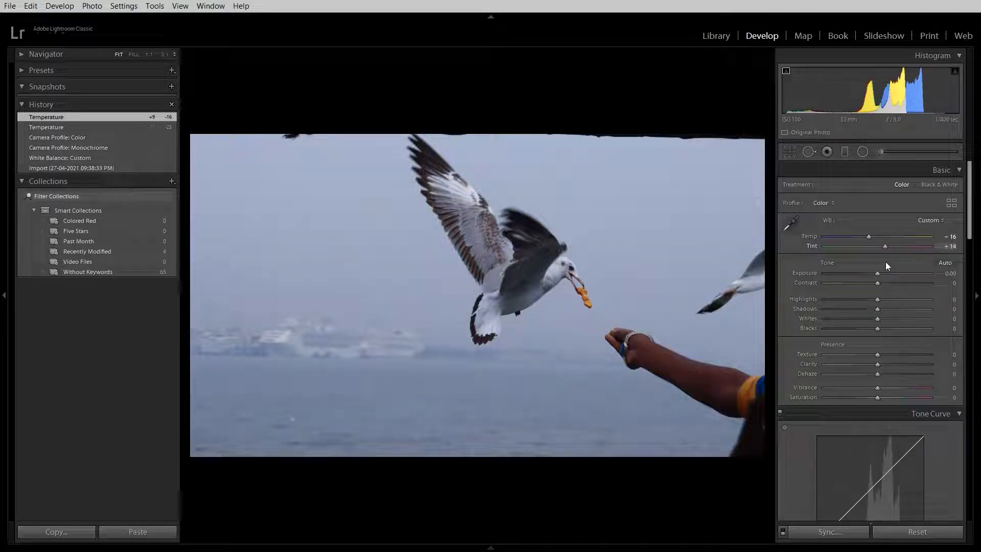
mouse_move(885, 262)
mouse_down()
mouse_move(867, 262)
mouse_move(883, 273)
mouse_up()
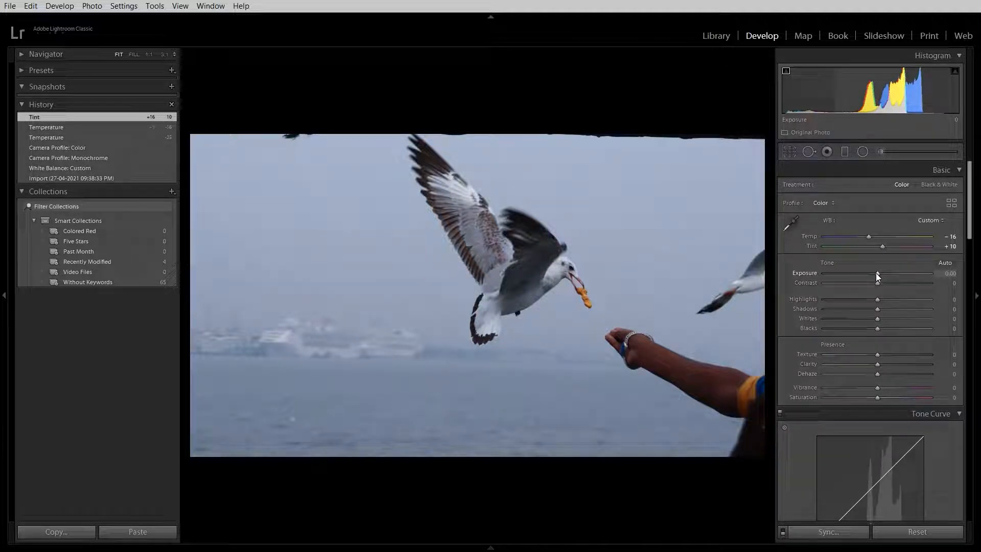
Lower Exposure to -0.19, and raise Contrast to +10 and Highlights to +31.
mouse_move(879, 275)
mouse_down()
mouse_move(925, 281)
mouse_move(834, 275)
mouse_move(862, 284)
mouse_move(825, 290)
mouse_move(876, 294)
mouse_up()
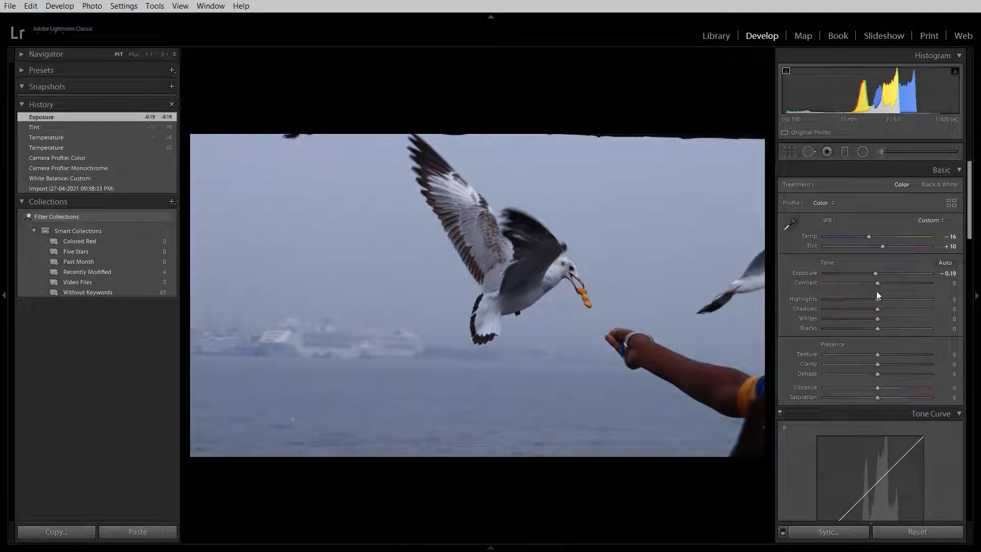
drag(876, 282, 894, 318)
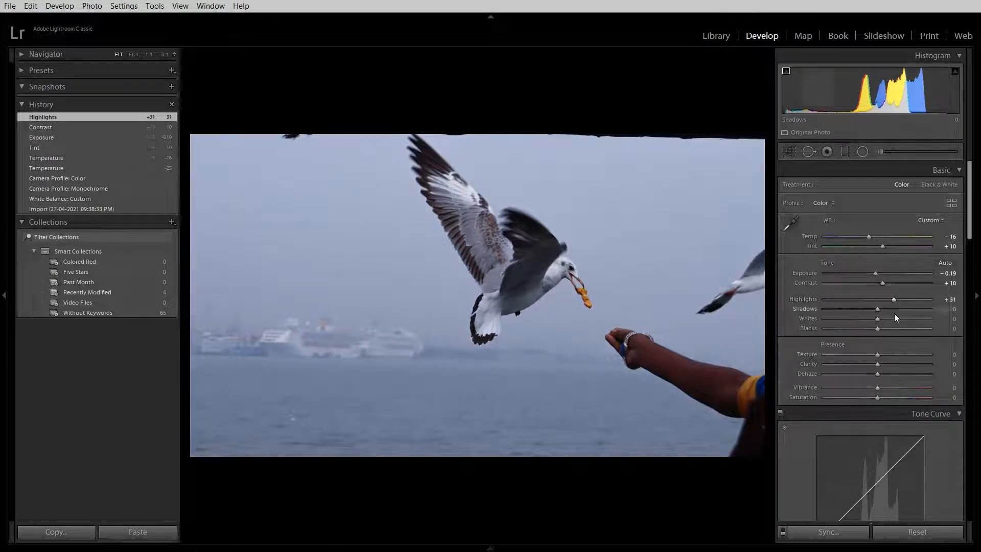
Test extreme Highlights and Shadows values, set them to +20 and -23, and try Whites at +20 before returning it to 0.
drag(895, 299, 824, 313)
drag(884, 300, 954, 306)
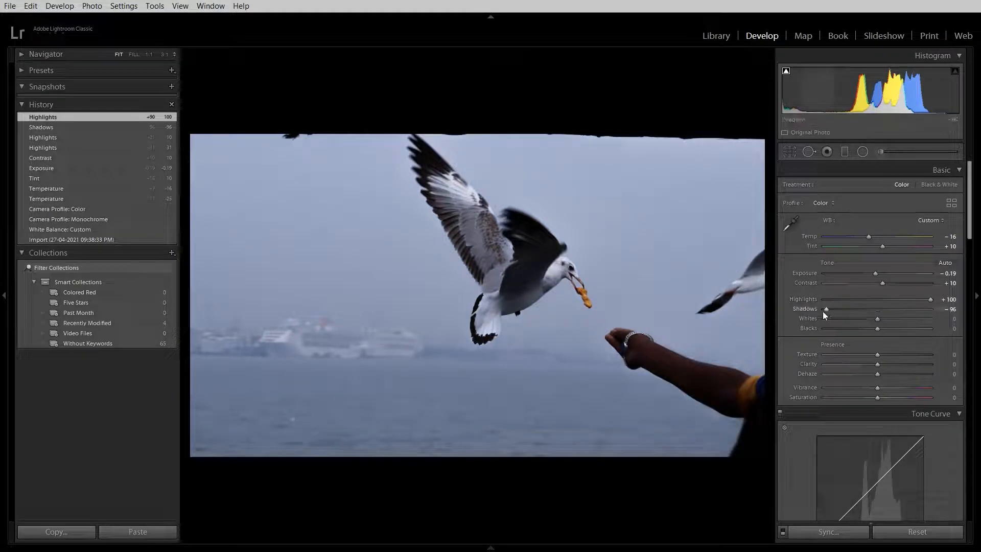
drag(817, 308, 811, 308)
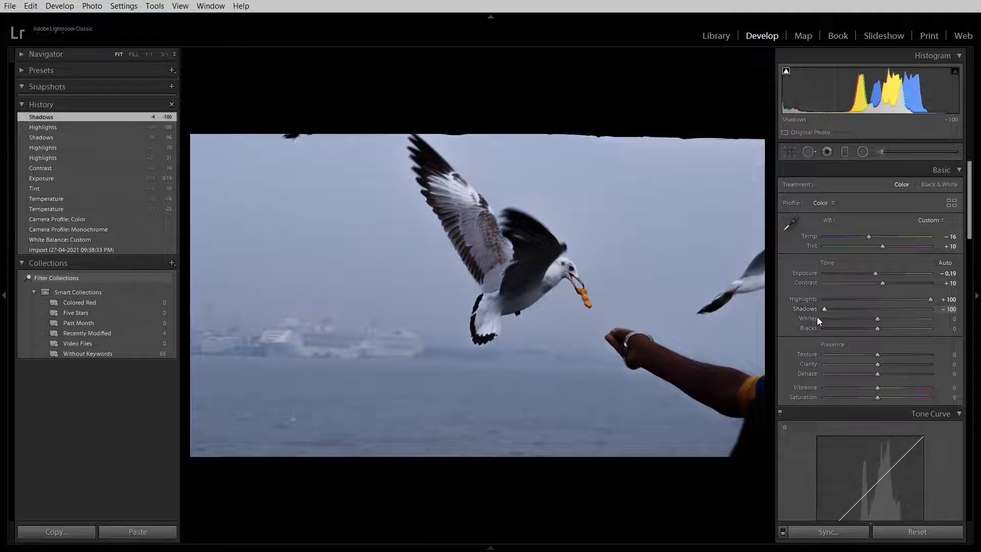
drag(824, 309, 785, 299)
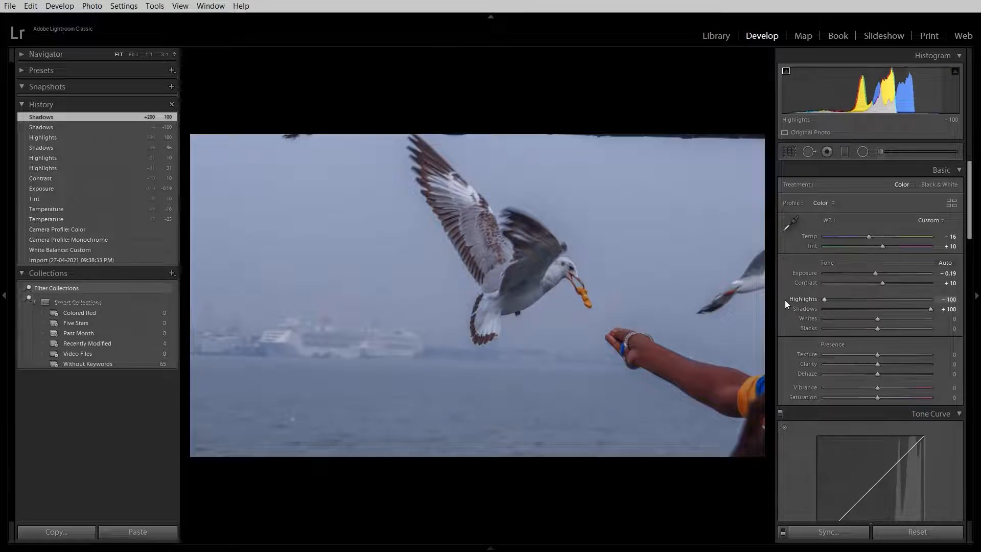
drag(808, 299, 890, 306)
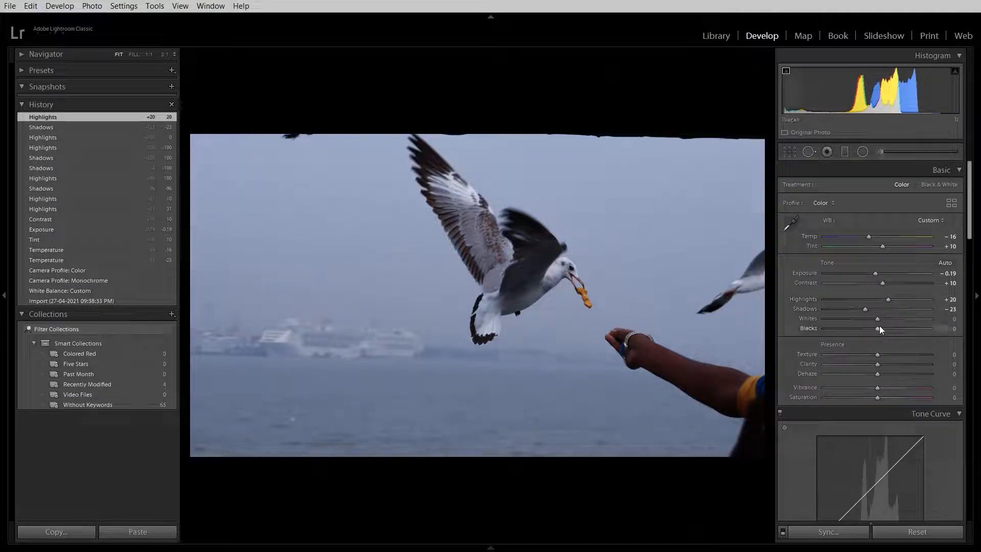
mouse_move(882, 318)
mouse_down()
mouse_move(940, 318)
mouse_move(802, 325)
mouse_move(890, 338)
mouse_move(792, 326)
mouse_move(957, 333)
mouse_move(875, 333)
mouse_move(952, 324)
mouse_move(784, 327)
mouse_move(878, 335)
mouse_move(878, 322)
mouse_up()
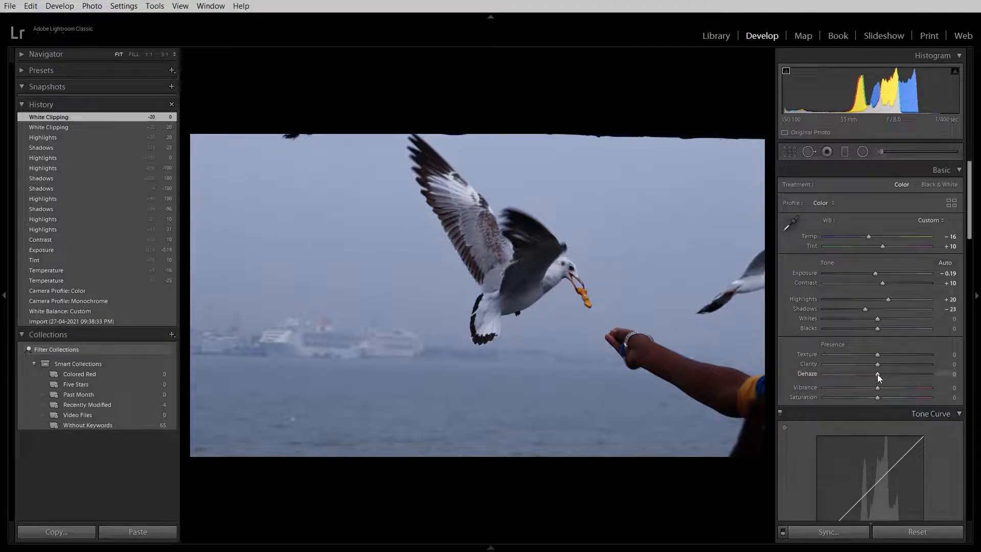
Set Dehaze to +19 and rebalance the tone with Highlights at +11 and Shadows at -14.
mouse_move(878, 374)
mouse_down()
mouse_move(827, 374)
mouse_move(937, 383)
mouse_move(887, 382)
mouse_up()
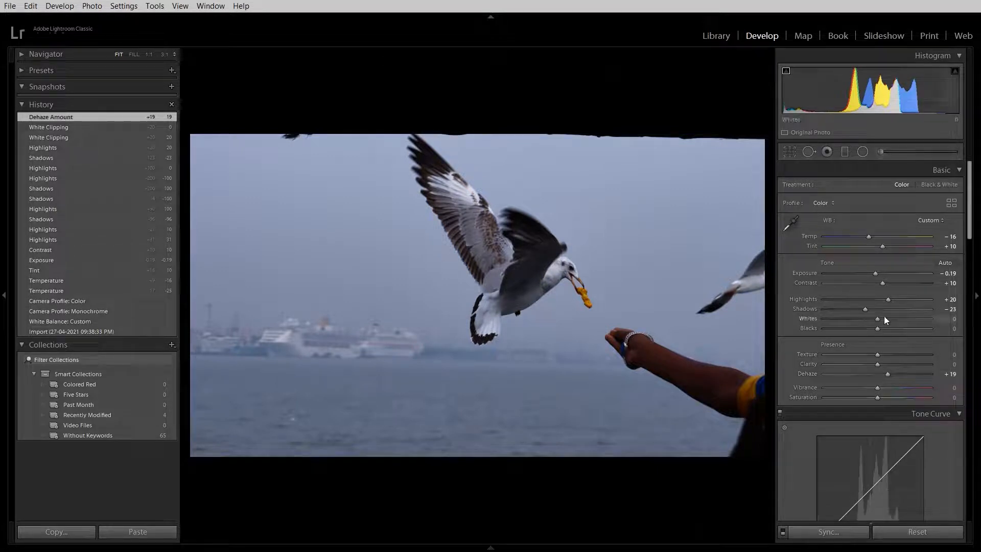
mouse_move(867, 309)
mouse_down()
mouse_move(879, 315)
mouse_move(879, 302)
mouse_up()
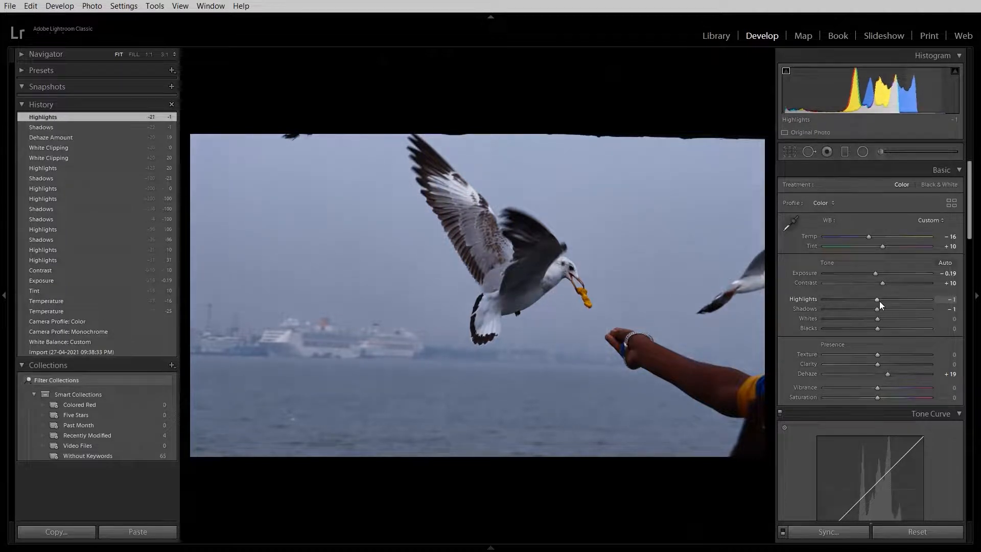
mouse_move(879, 300)
mouse_down()
mouse_move(889, 301)
mouse_move(870, 310)
mouse_up()
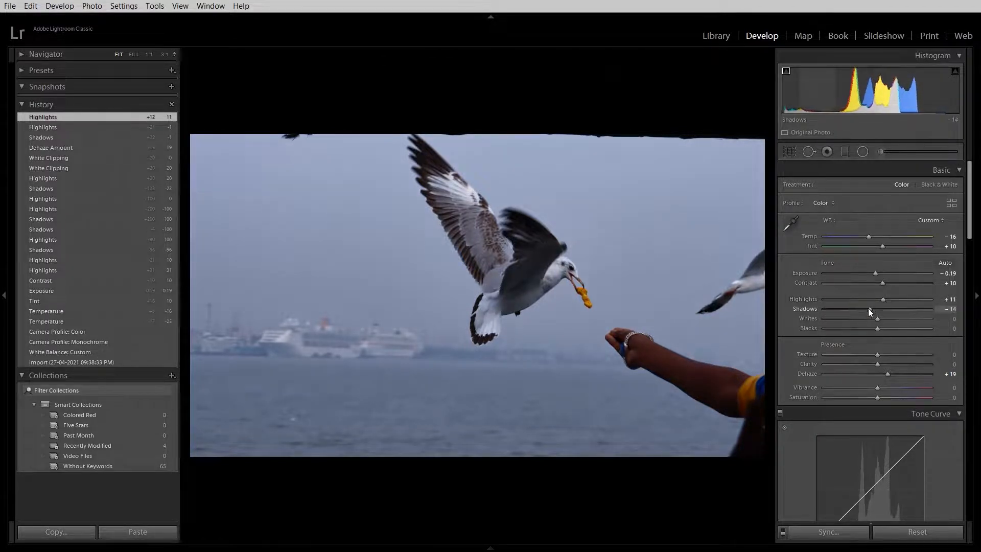
Boost the photo's colors by setting Vibrance to +21 and Saturation to +27.
scroll(891, 363, down, 5)
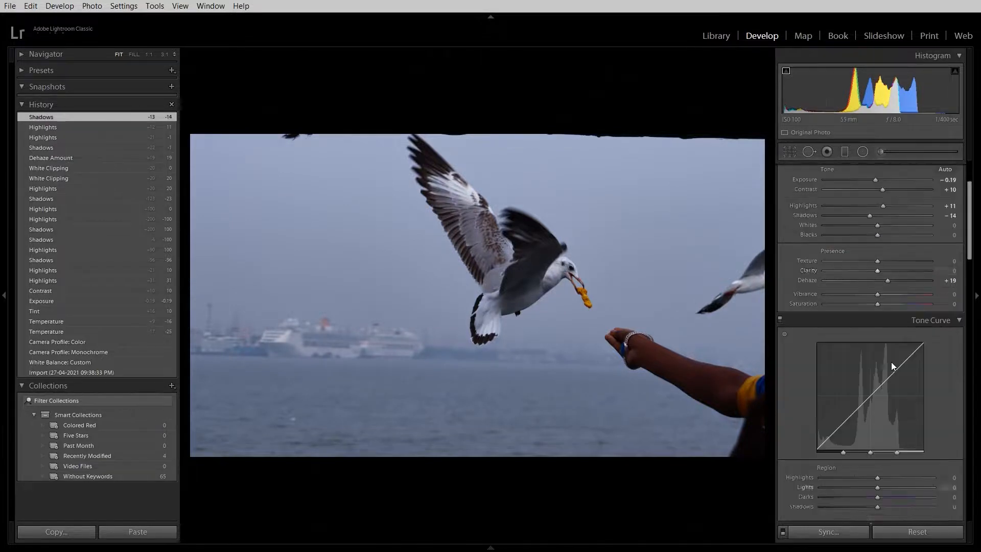
drag(970, 287, 970, 224)
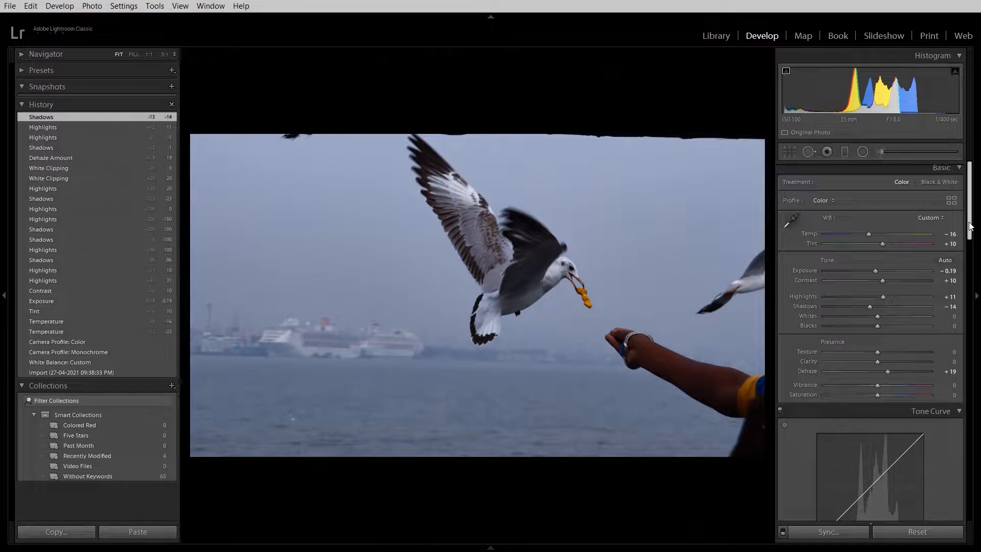
mouse_move(877, 385)
mouse_down()
mouse_move(913, 390)
mouse_move(805, 387)
mouse_move(923, 403)
mouse_move(882, 396)
mouse_up()
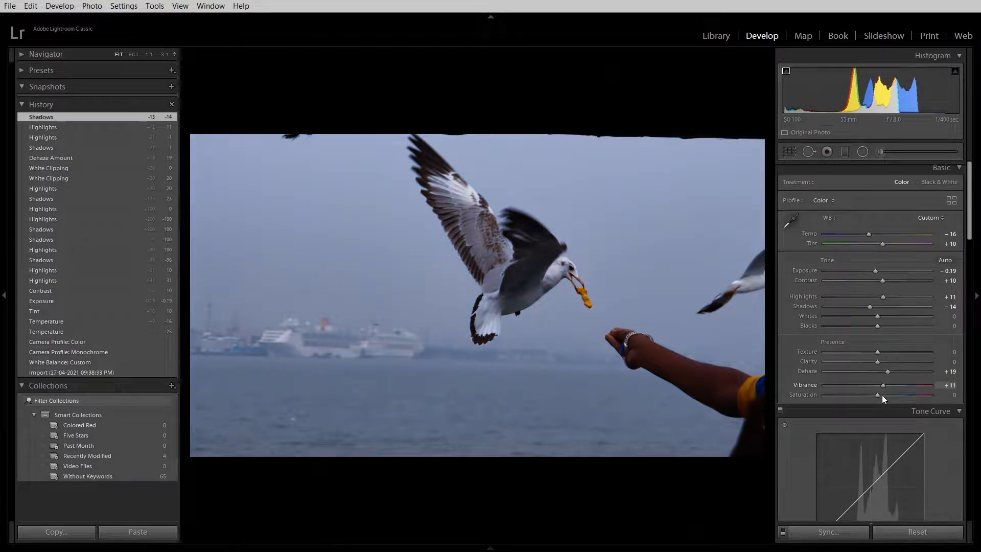
mouse_move(882, 395)
mouse_down()
mouse_move(907, 400)
mouse_move(888, 397)
mouse_up()
drag(878, 395, 949, 396)
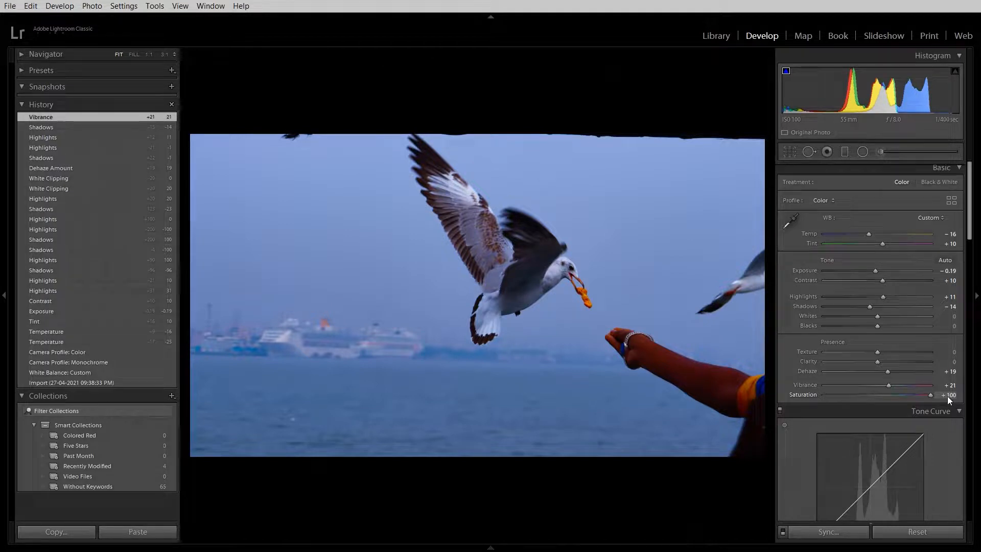
drag(934, 395, 893, 403)
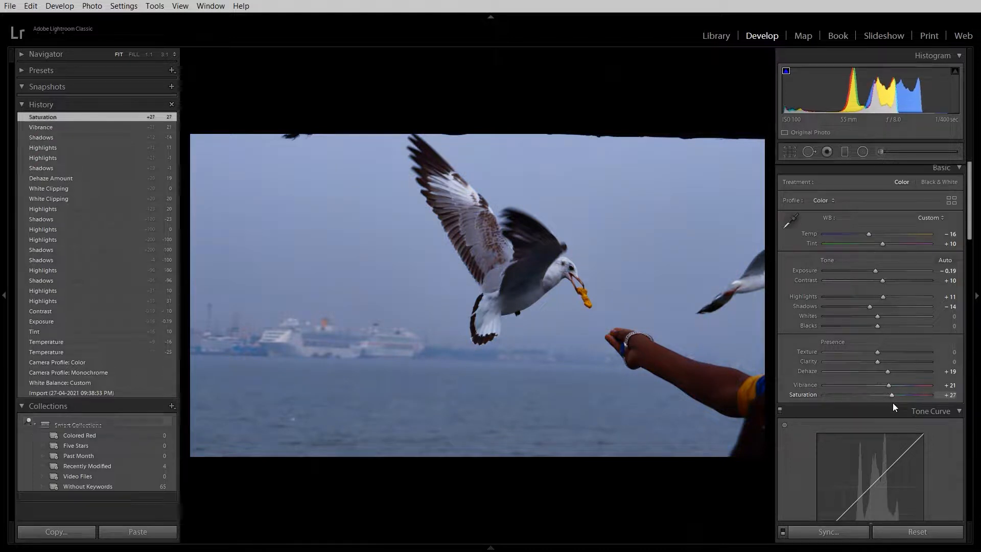
Try adjusting the hue directly on the arm, shifting Red to -100 and Orange to -25, and undo it.
scroll(893, 348, down, 3)
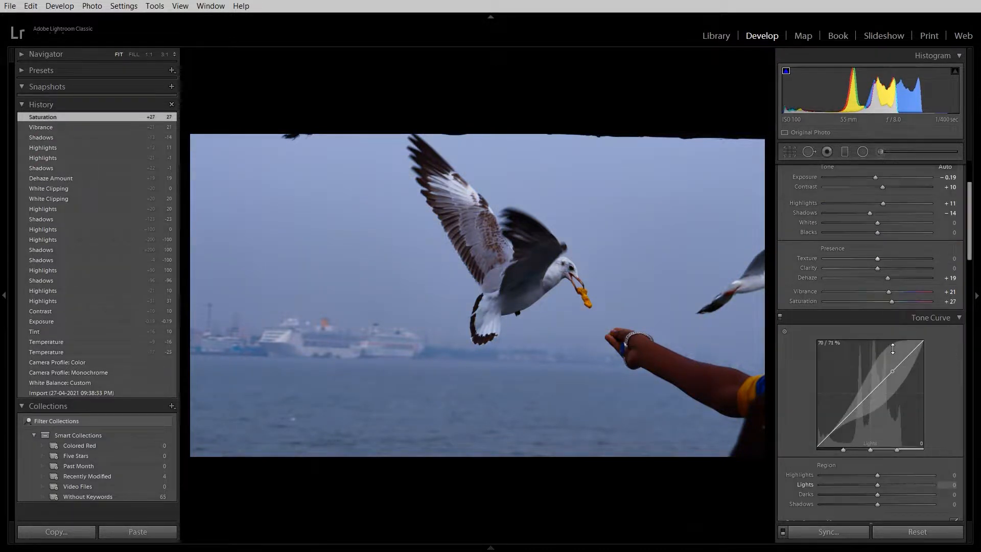
scroll(894, 349, down, 9)
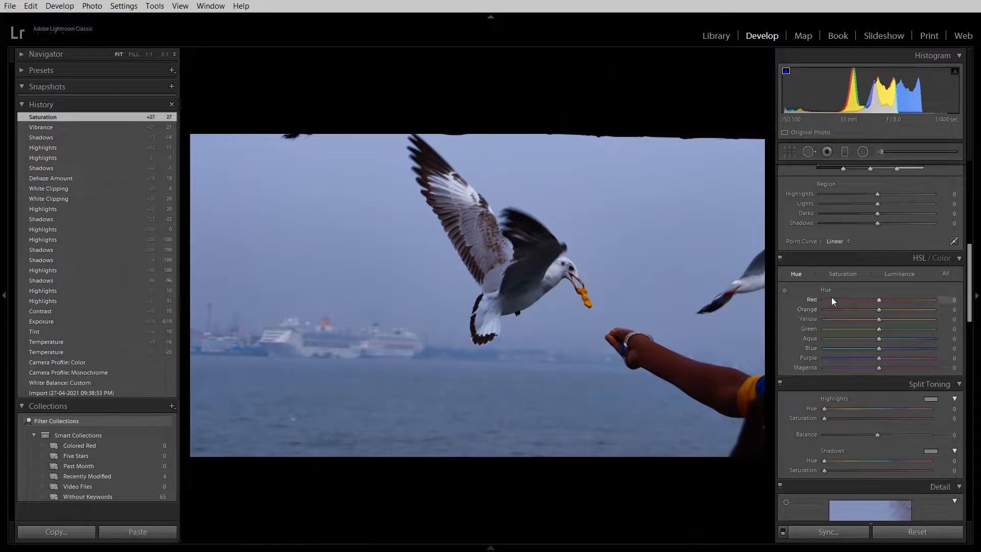
click(785, 291)
mouse_move(686, 377)
mouse_down()
mouse_move(686, 366)
mouse_move(687, 378)
mouse_up()
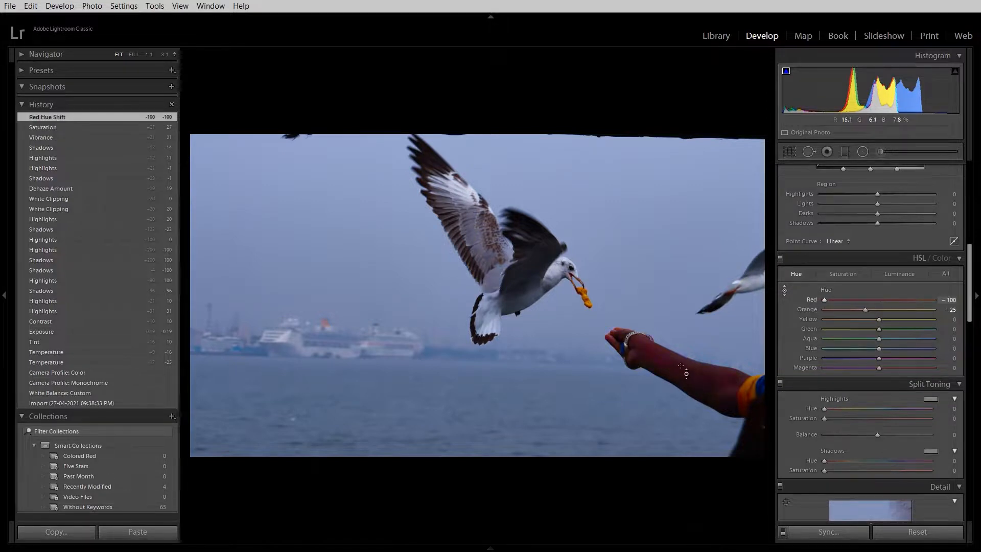
key(ctrl+z)
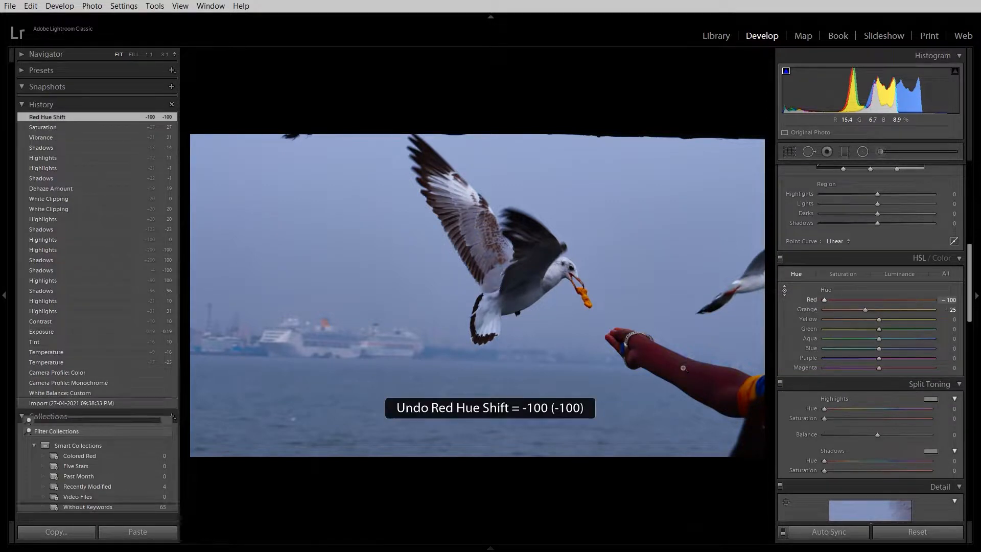
Try shifting the arm's hue the opposite way, with Red and Orange at +100, and undo it.
click(781, 291)
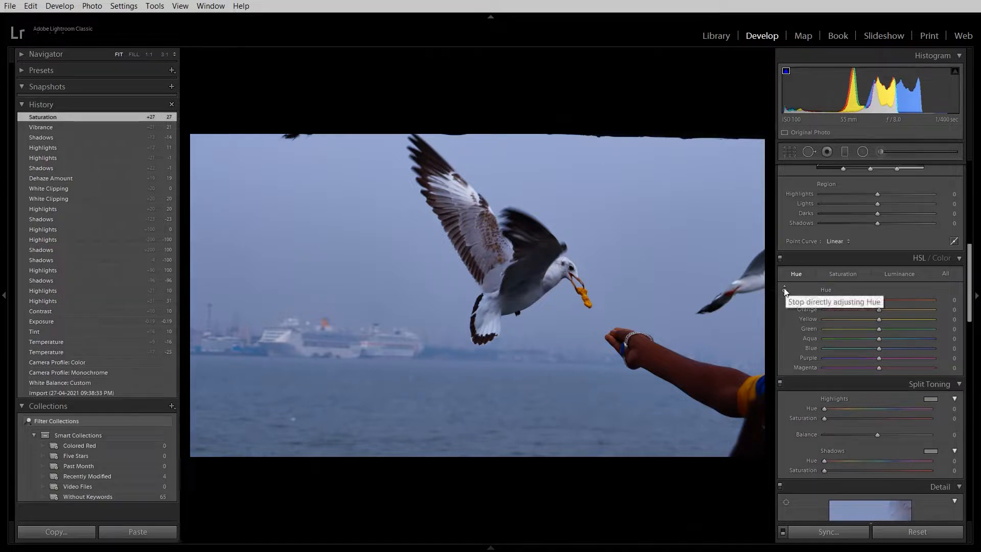
mouse_move(687, 373)
mouse_down()
mouse_move(687, 440)
mouse_move(687, 357)
mouse_up()
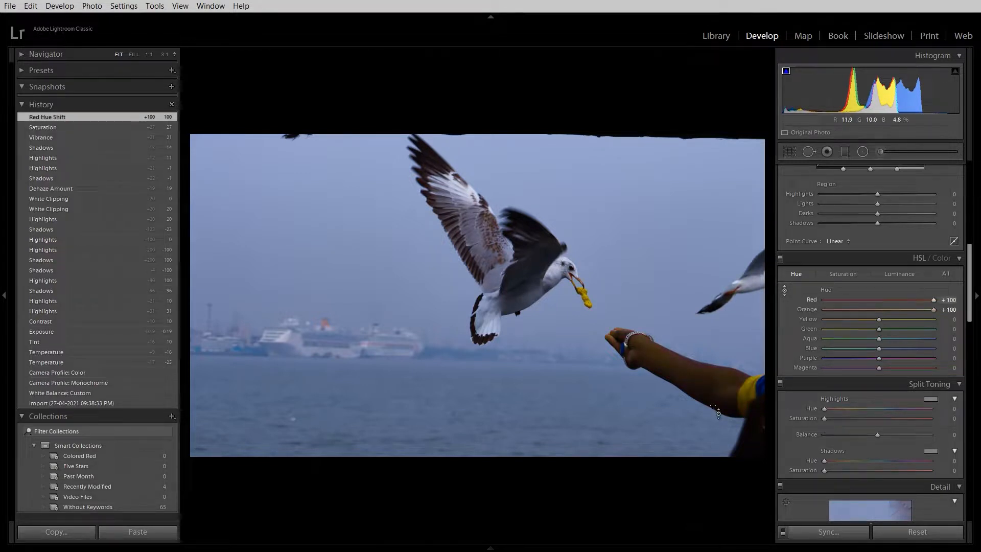
key(ctrl+z)
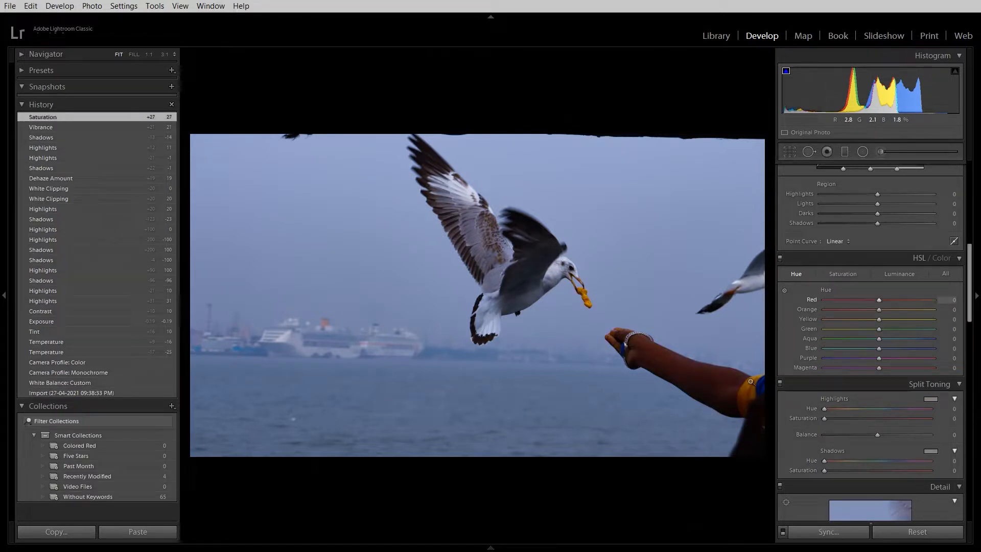
mouse_move(879, 300)
mouse_down()
mouse_move(820, 303)
mouse_move(879, 309)
mouse_up()
scroll(885, 227, up, 5)
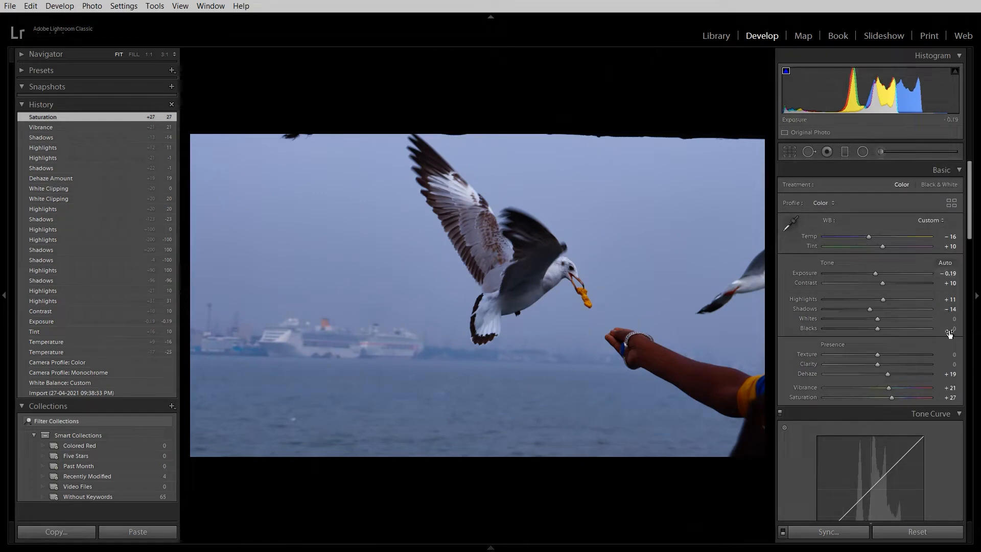